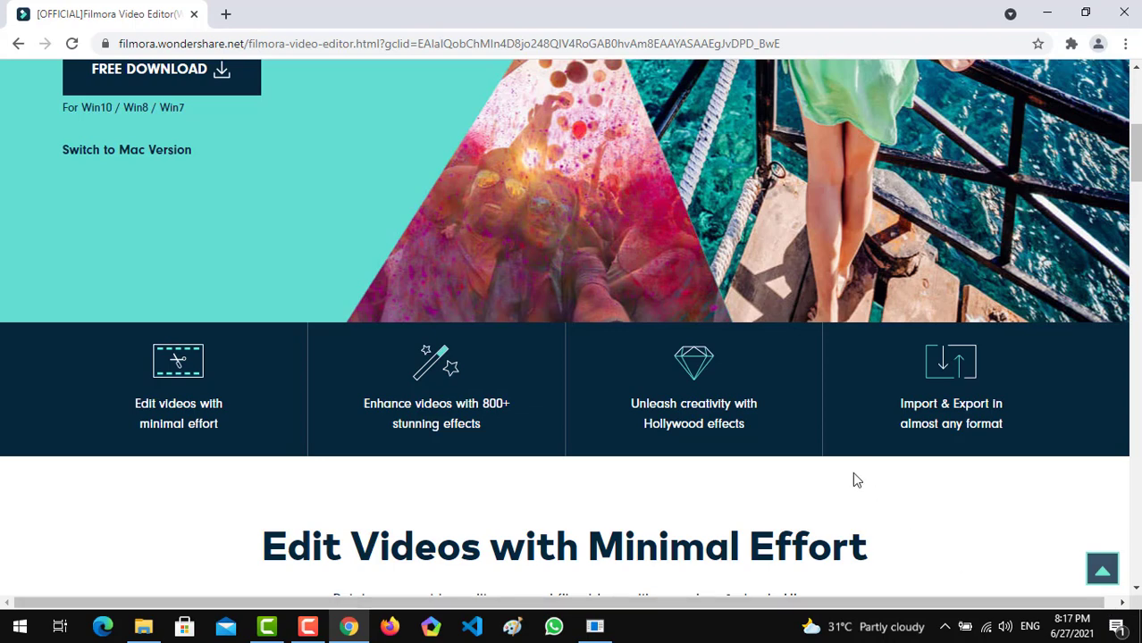
Switch to Filmora9 and look through its audio, title and transition libraries.
click(596, 629)
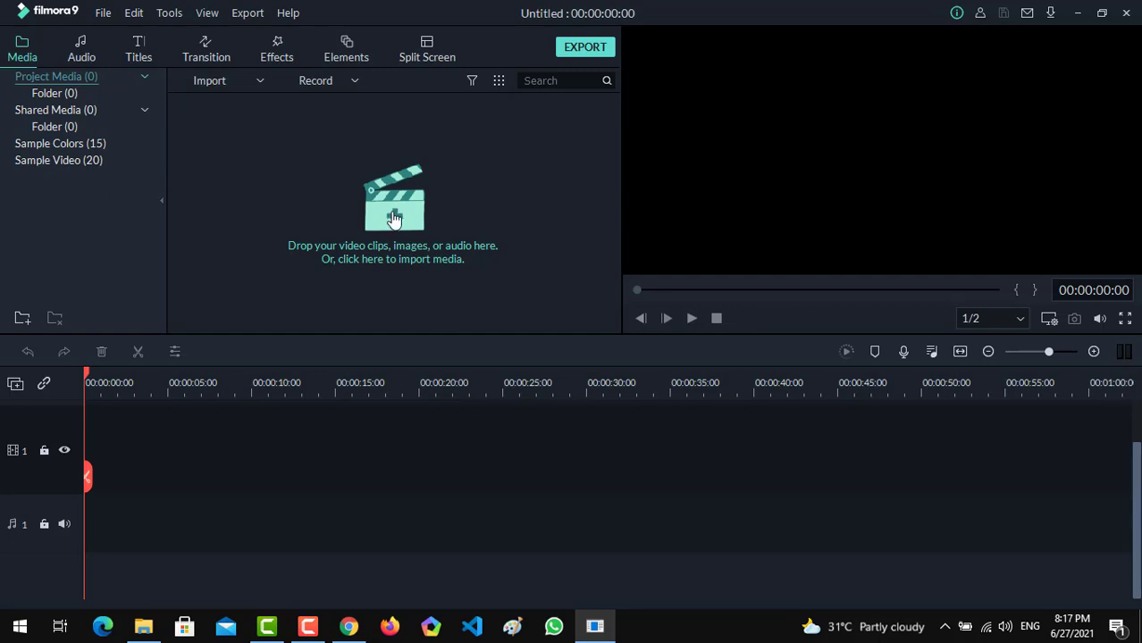
click(80, 52)
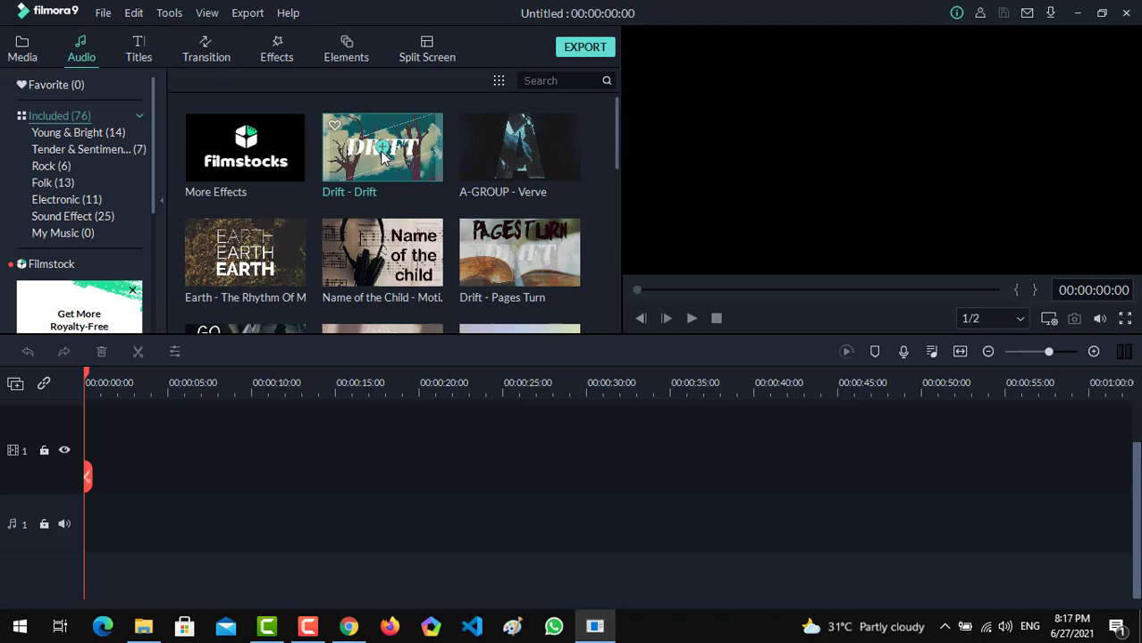
click(138, 45)
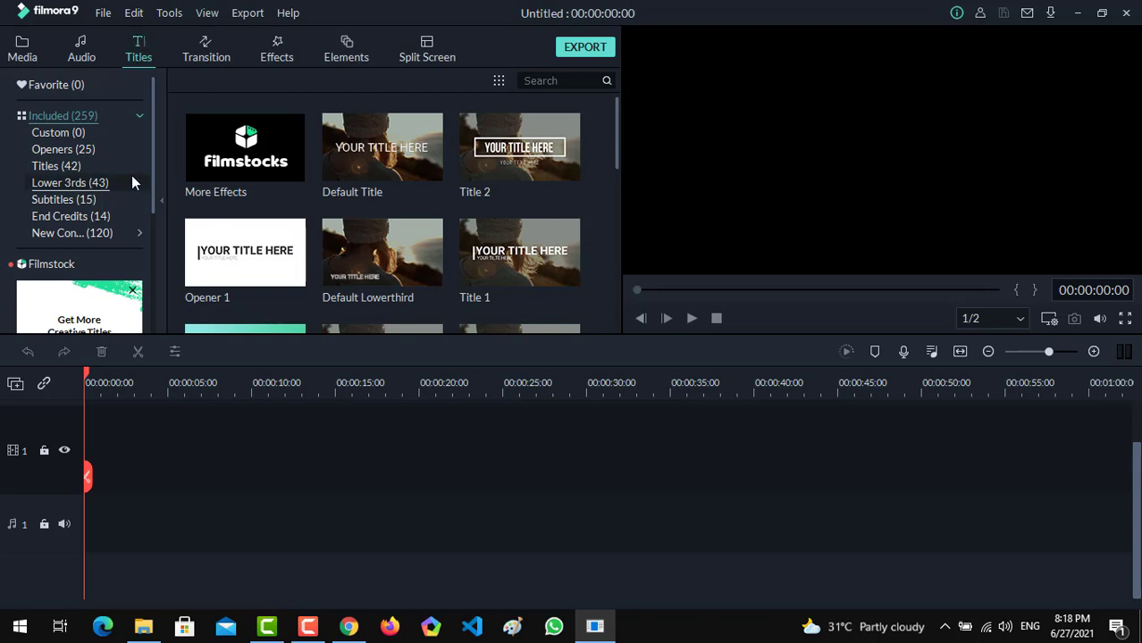
click(108, 233)
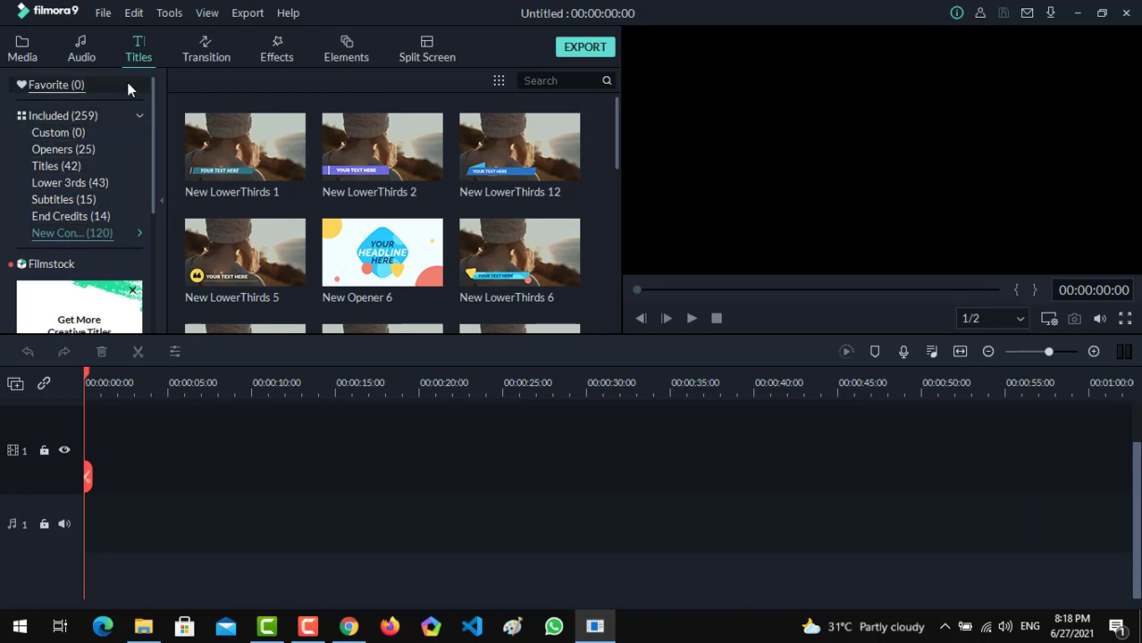
click(195, 59)
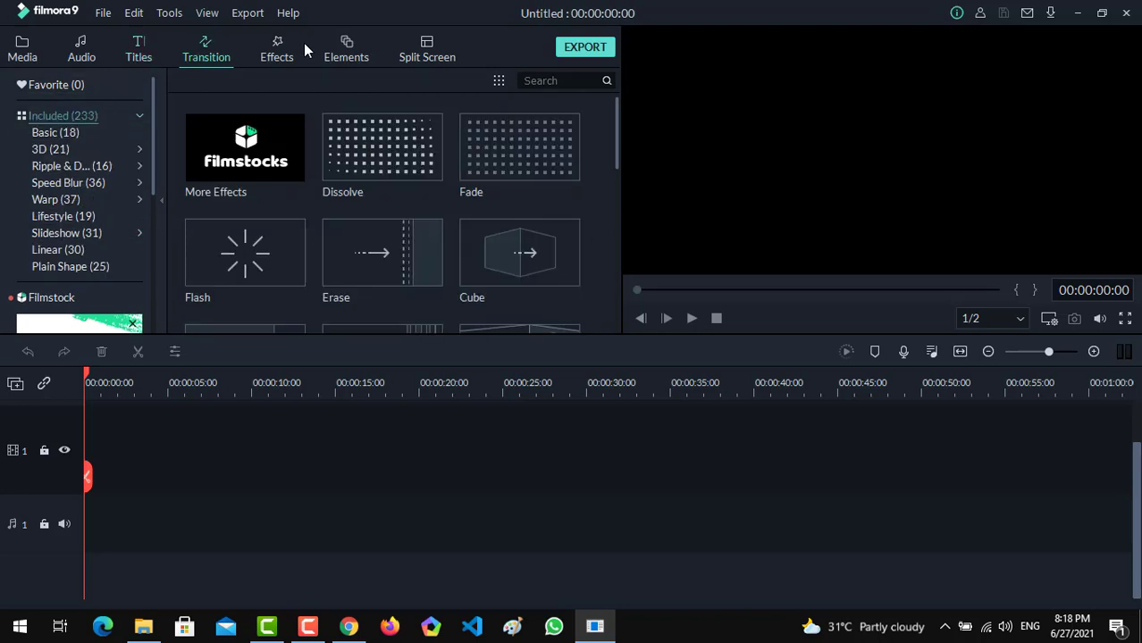
click(138, 54)
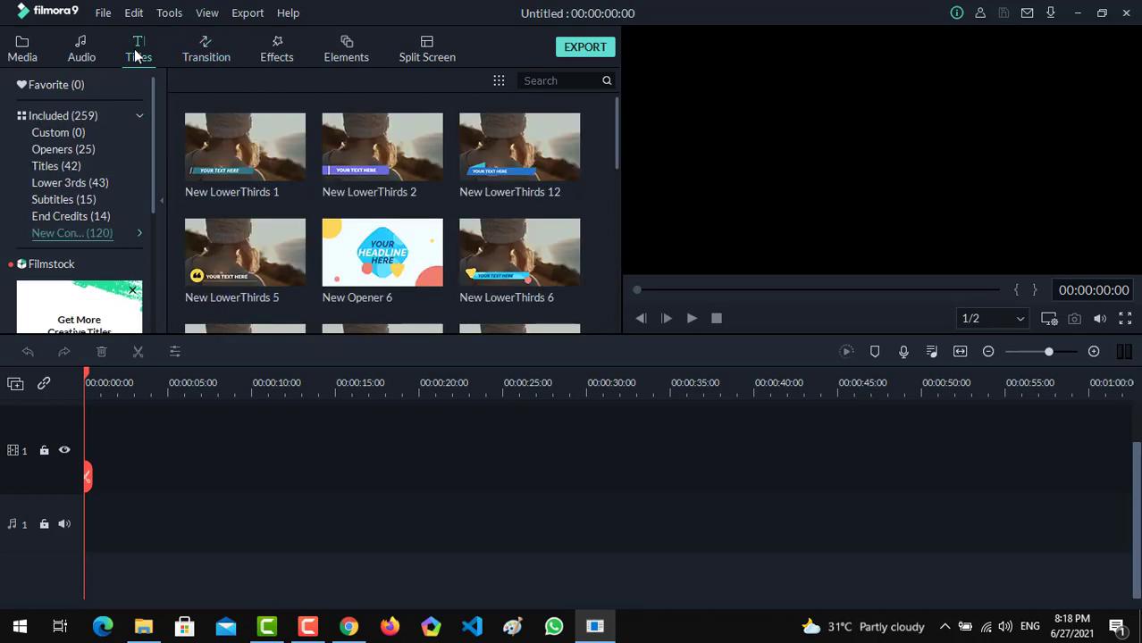
Add the Title 2 preset from the Titles category to the timeline and preview it from the beginning.
click(66, 168)
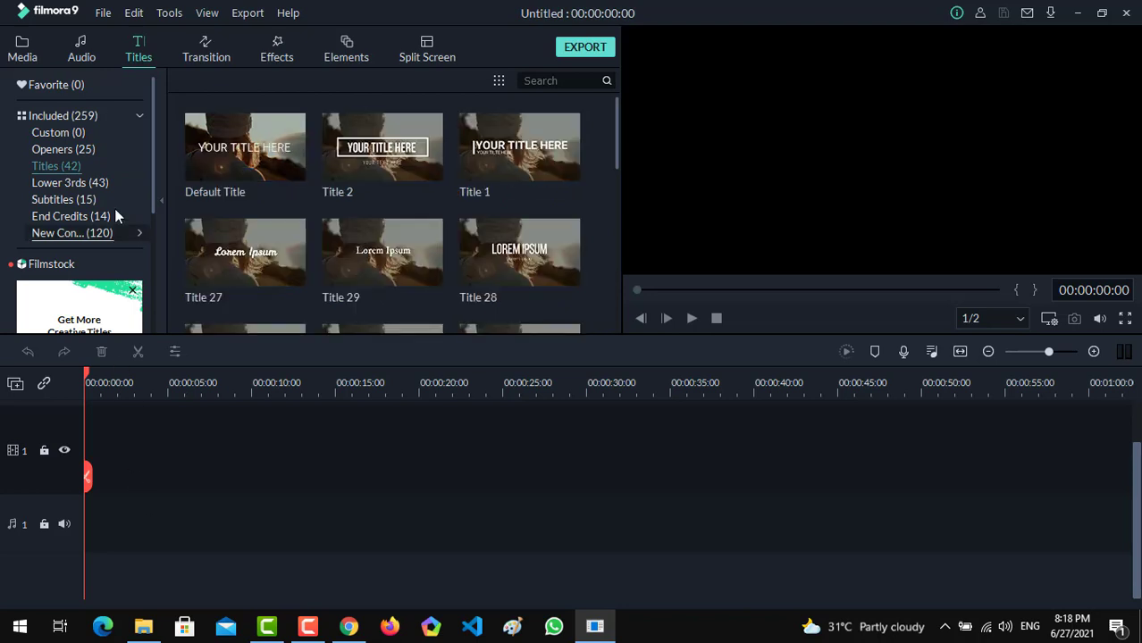
click(381, 147)
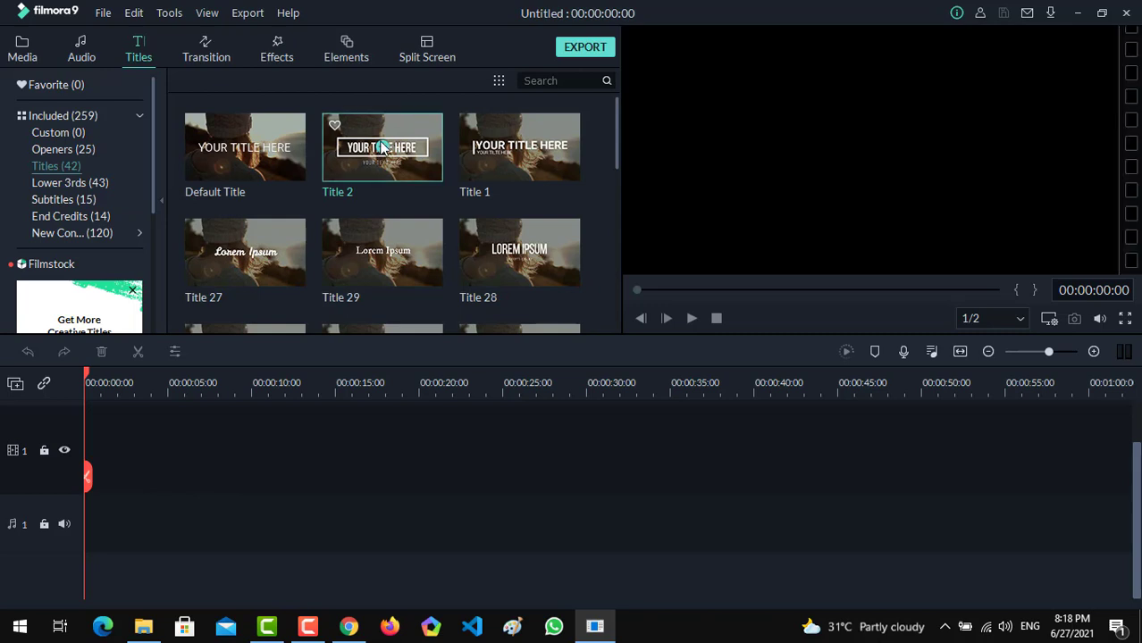
click(97, 383)
key(space)
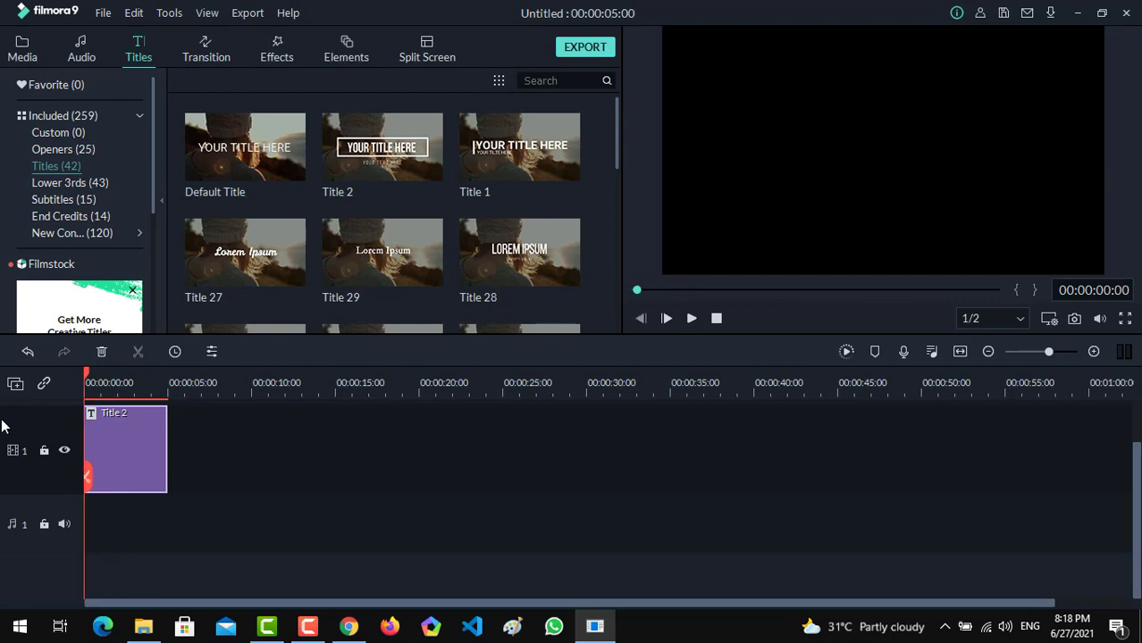
key(space)
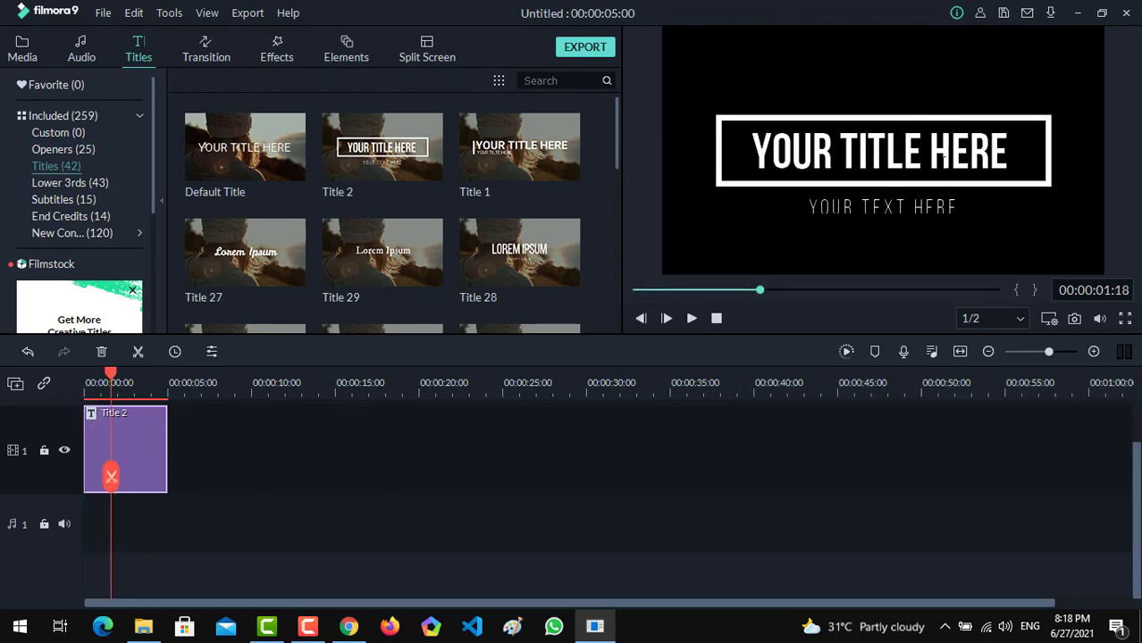
Replace the main heading text of the Title 2 clip with "Hello".
double_click(946, 154)
key(ctrl+a)
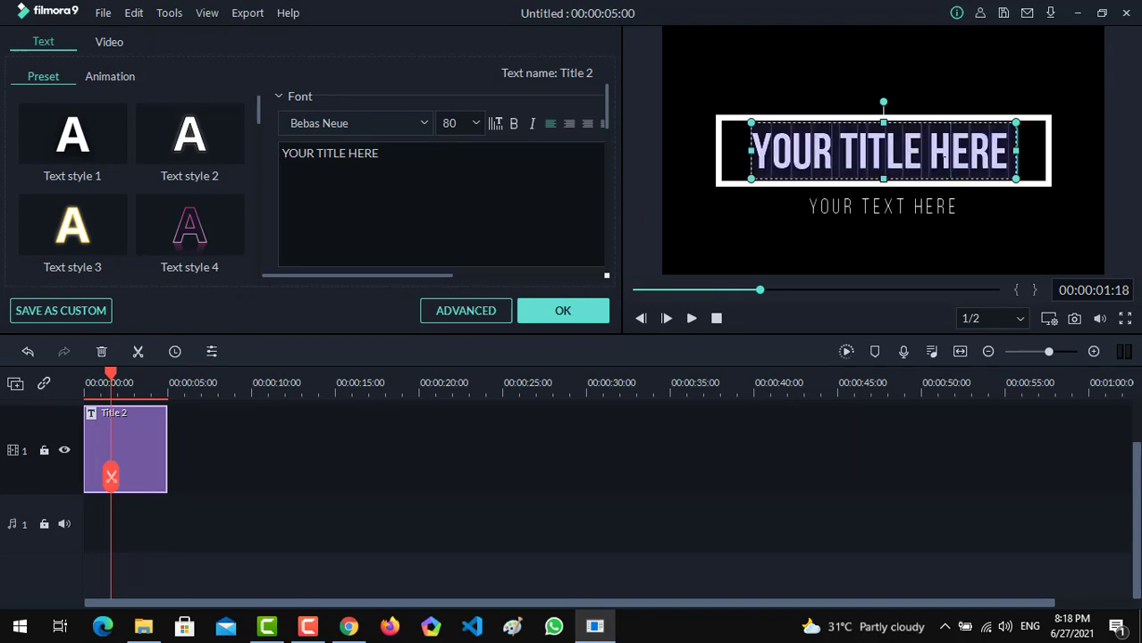
text(Hel)
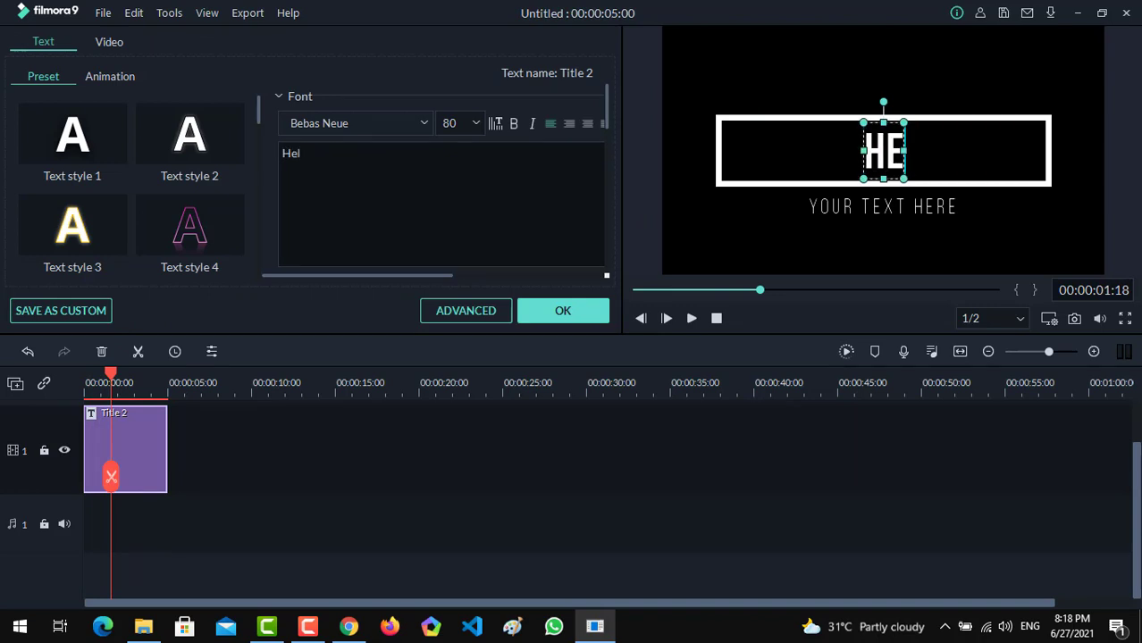
text(lo)
Replace the smaller text line below the boxed heading with "any url".
click(919, 212)
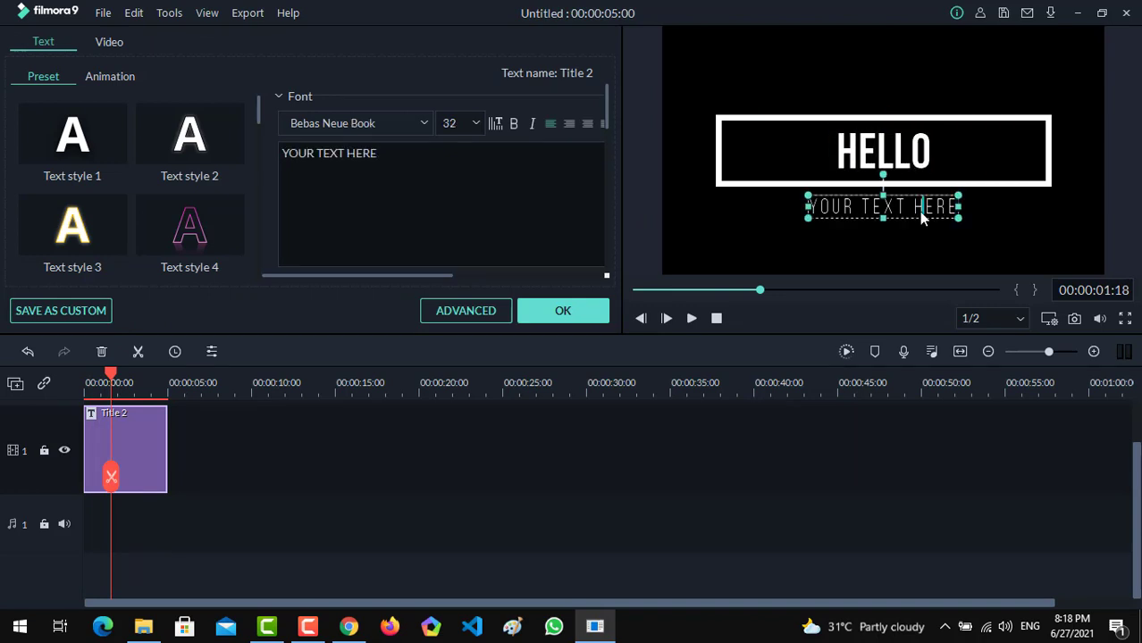
key(ctrl+a)
text(a)
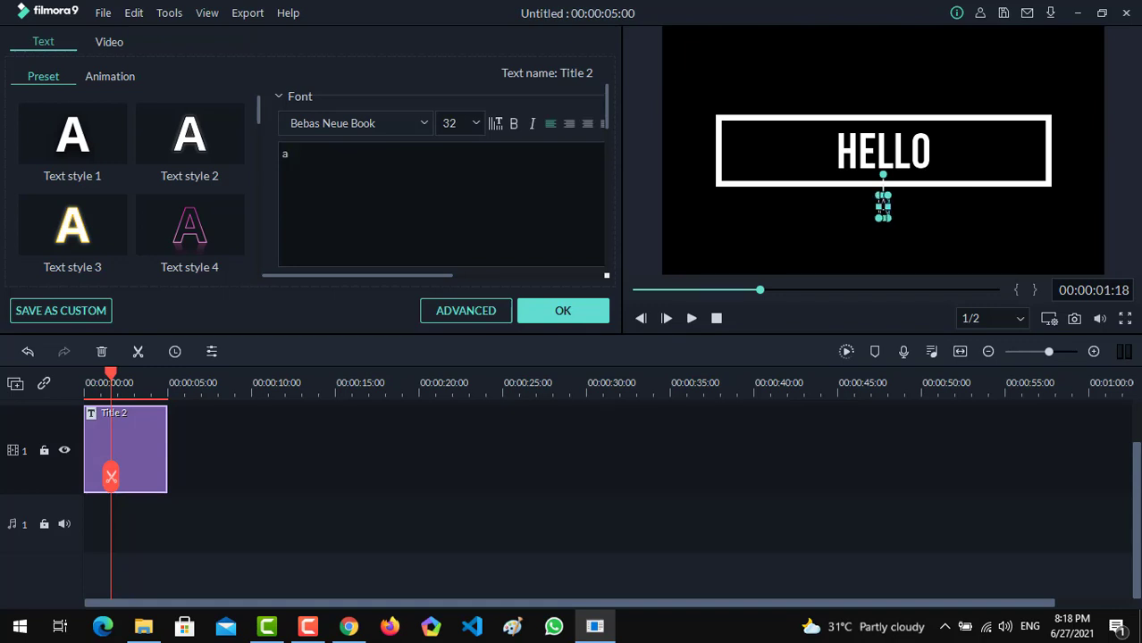
text(ny url)
click(440, 475)
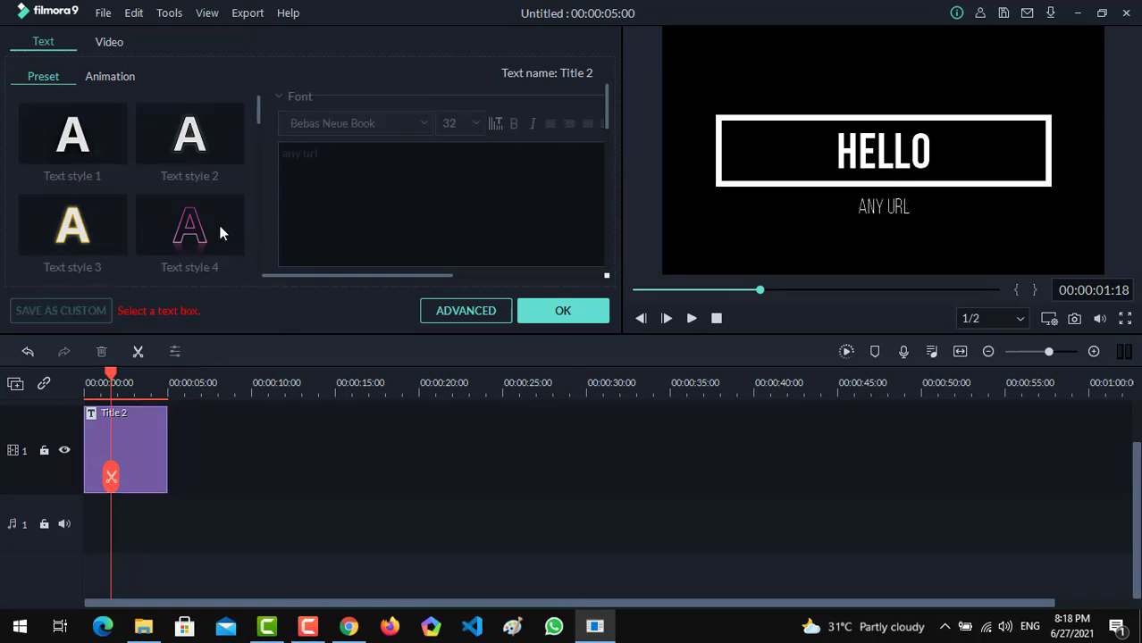
Apply the Text style 4 preset to the "any url" line and accept the title edits.
click(160, 428)
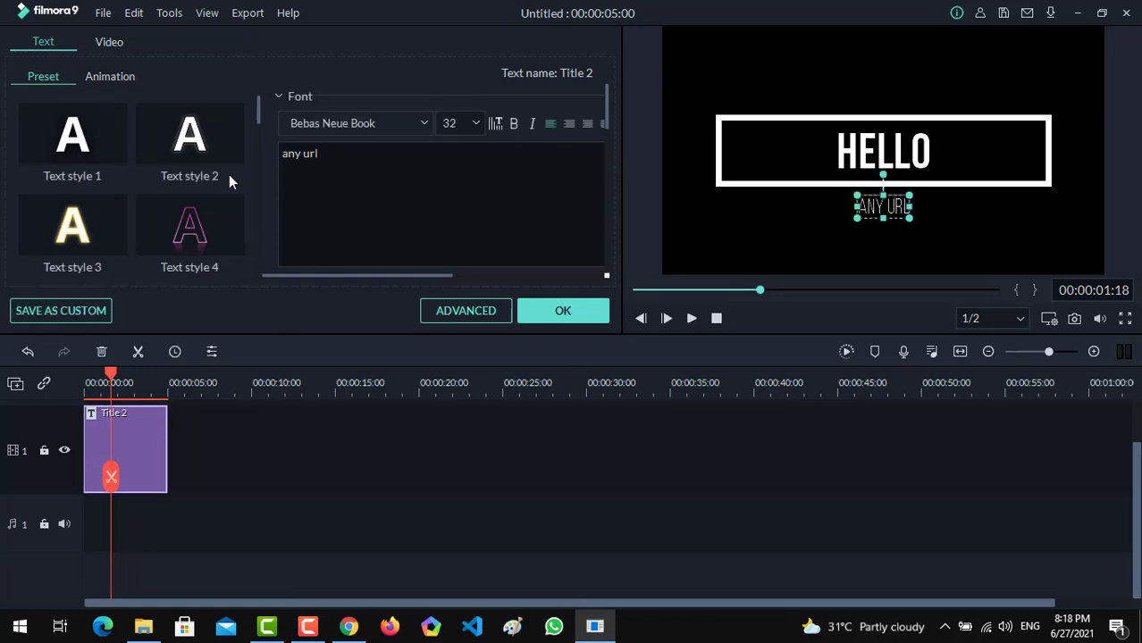
click(189, 226)
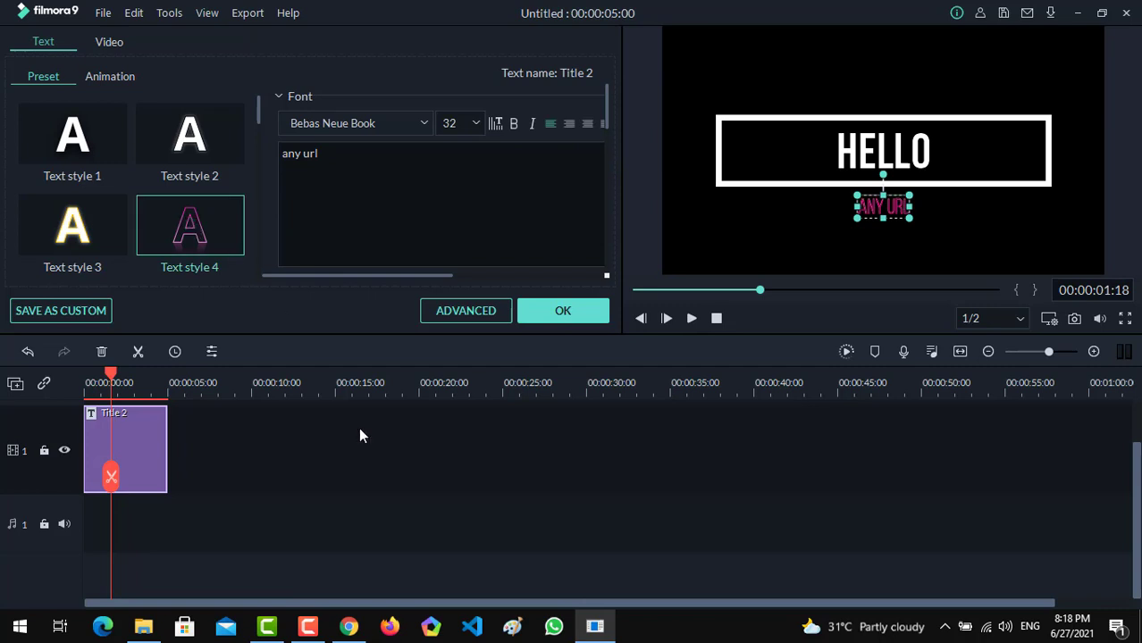
click(562, 310)
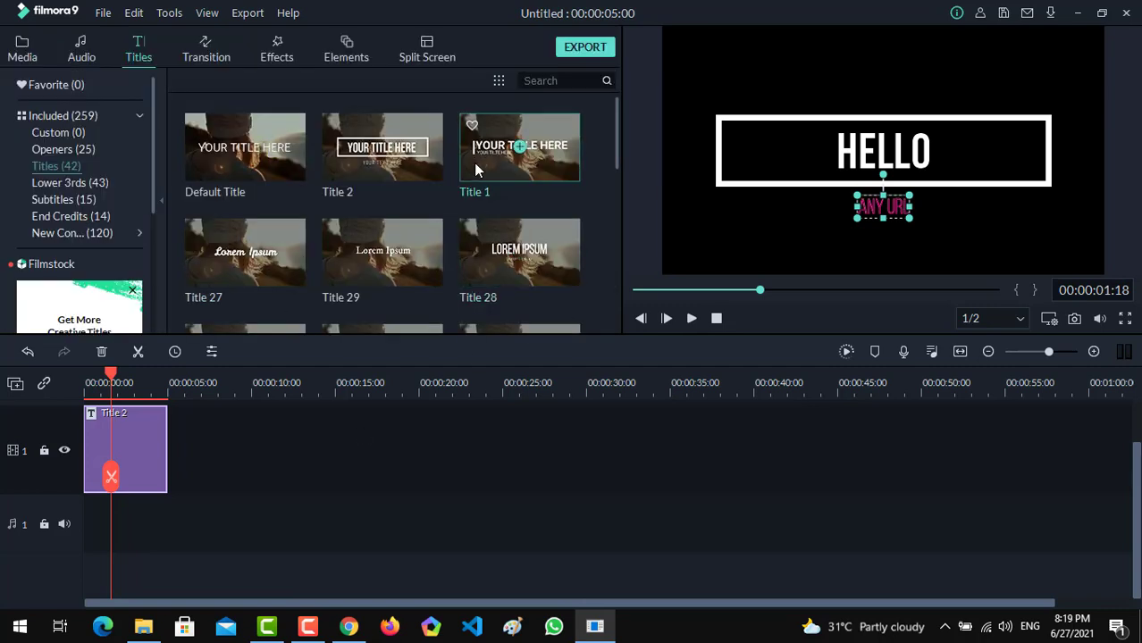
Place Opener 10 from the Openers category directly after the Title 2 clip and play it.
click(62, 150)
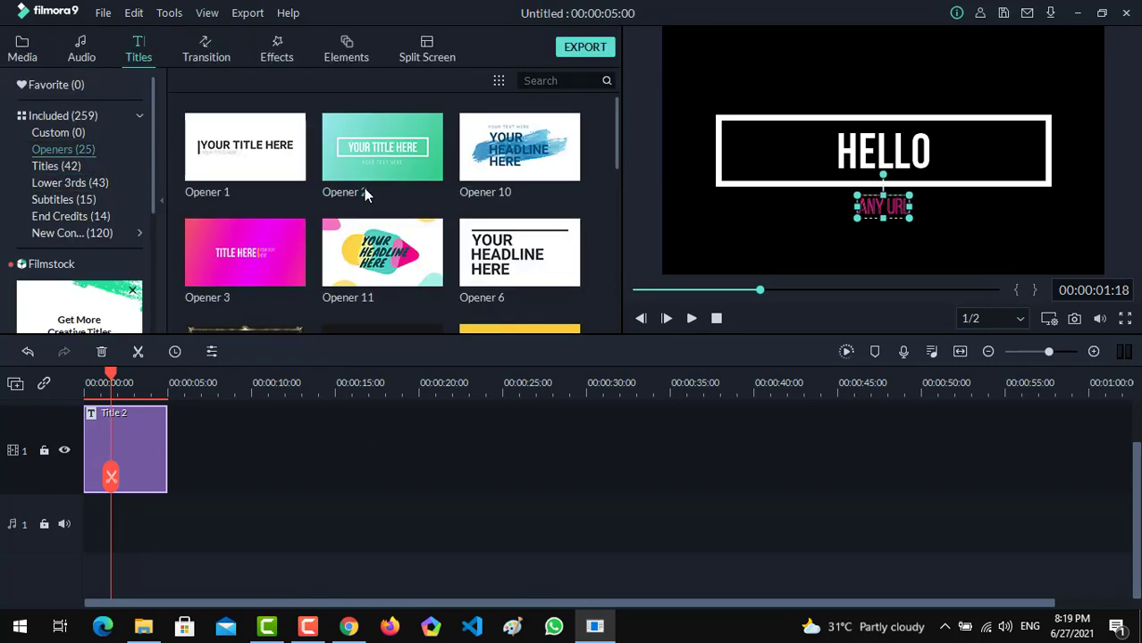
drag(546, 146, 156, 477)
key(space)
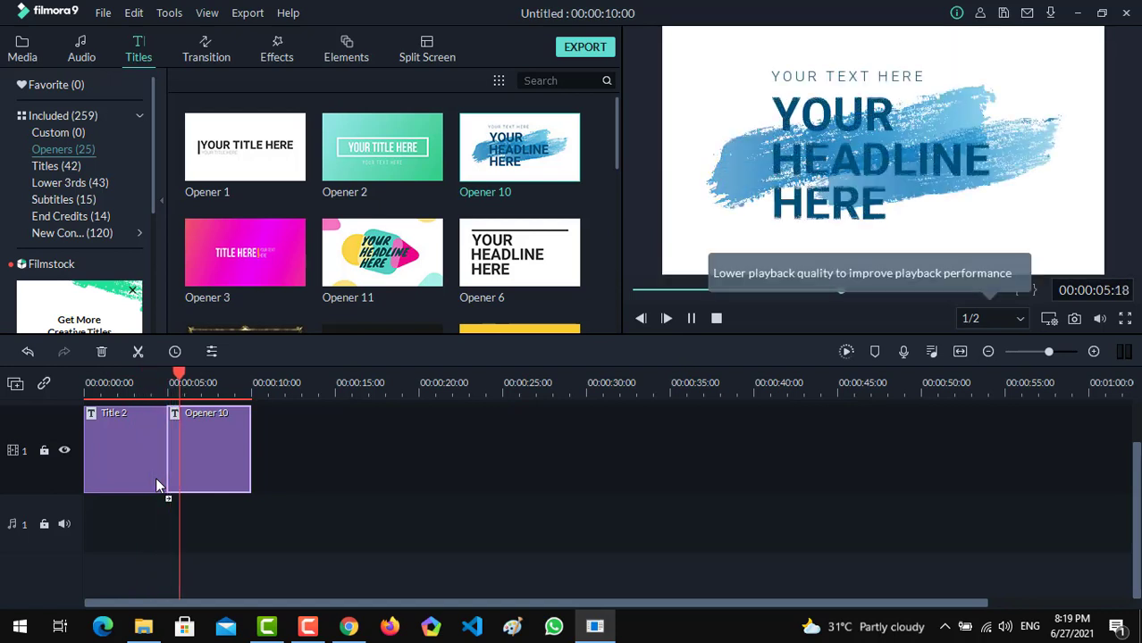
Add the Blurry Cross 4 transition from the Speed Blur category where Title 2 meets Opener 10 and preview it.
click(202, 49)
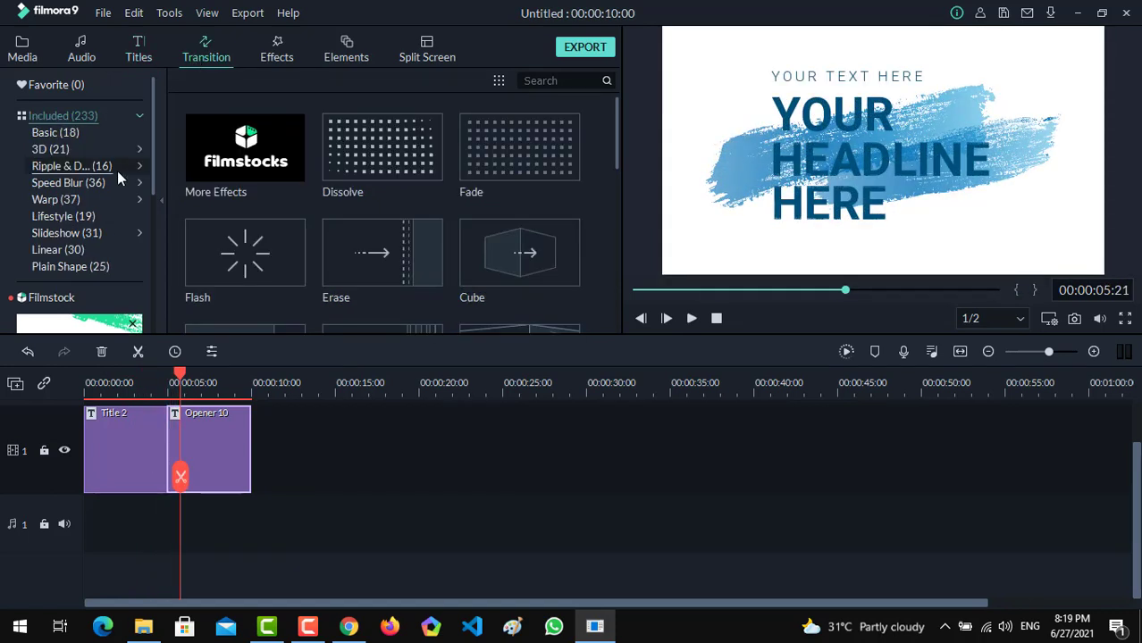
click(94, 182)
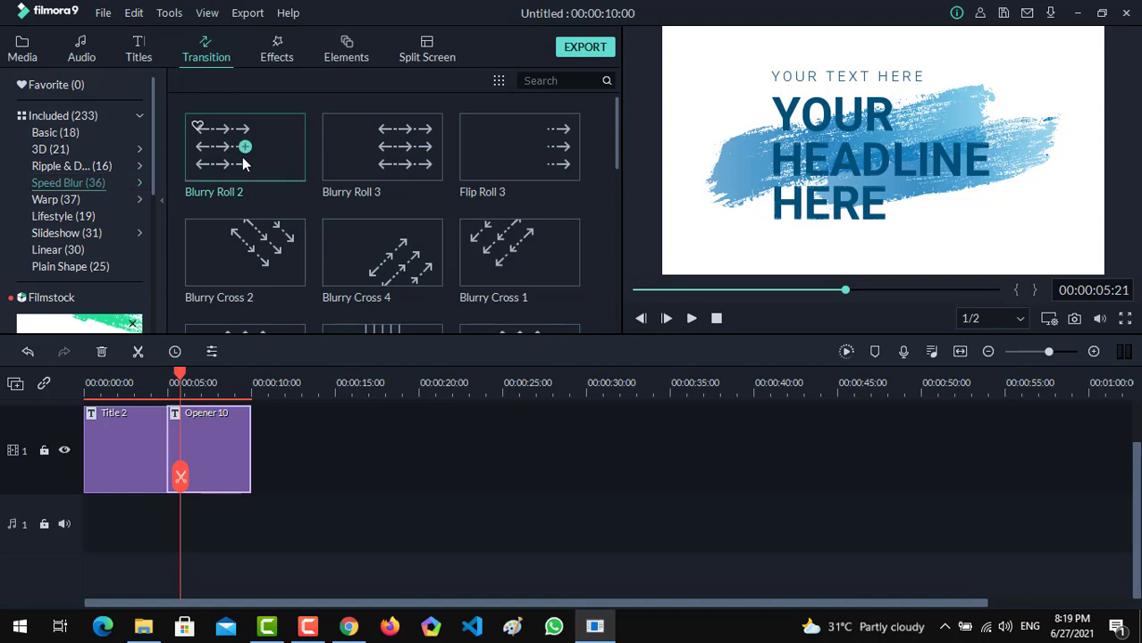
mouse_move(343, 167)
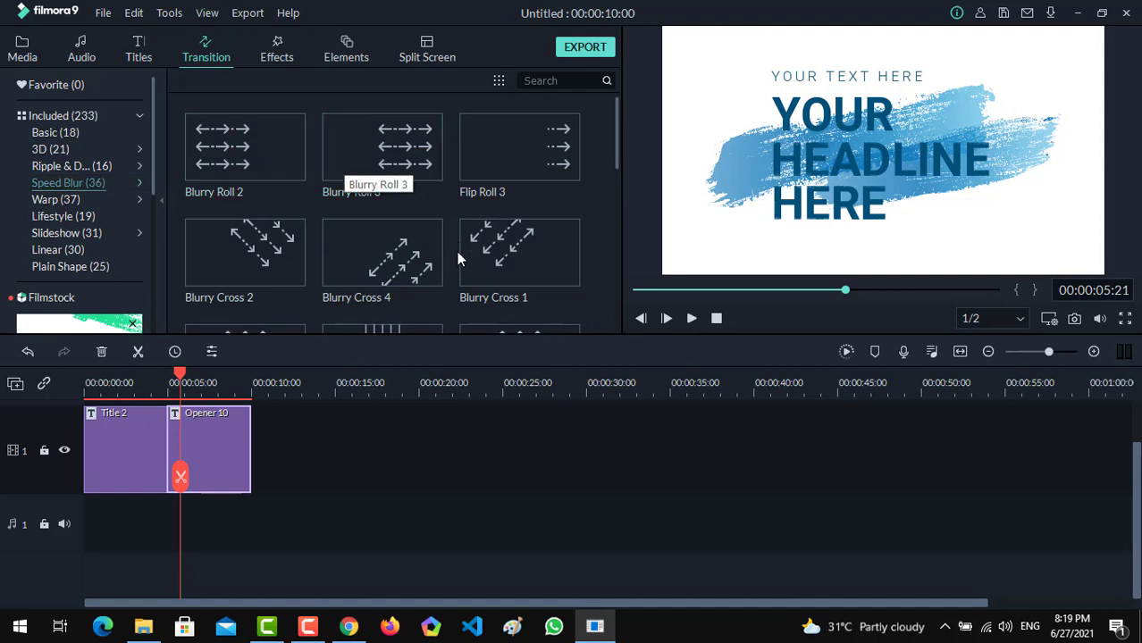
drag(436, 246, 178, 439)
click(159, 377)
key(space)
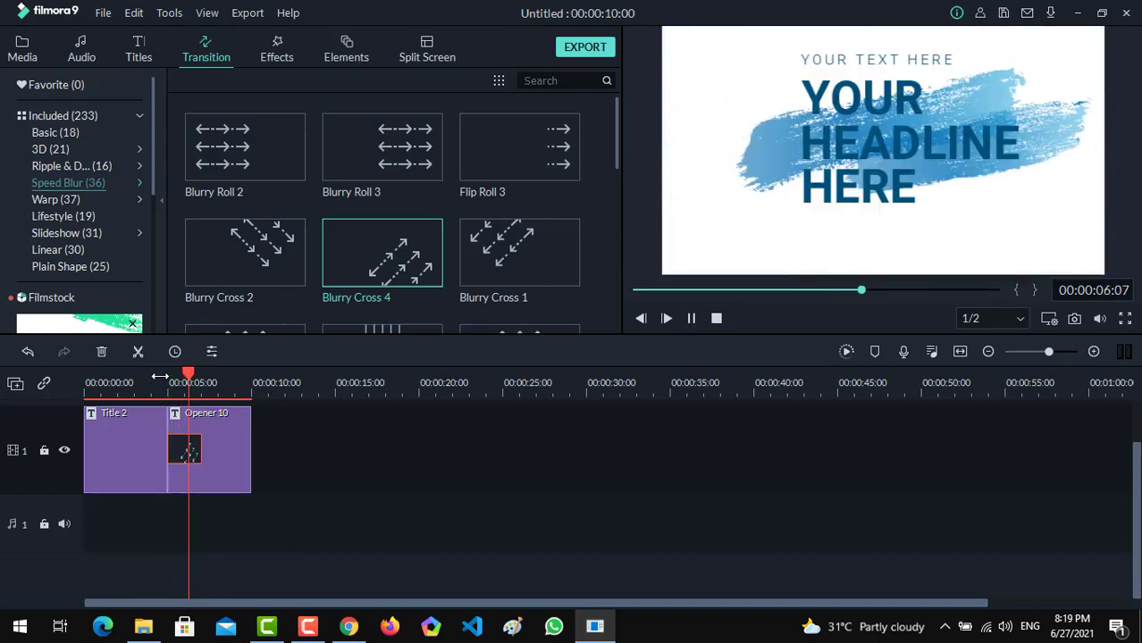
key(space)
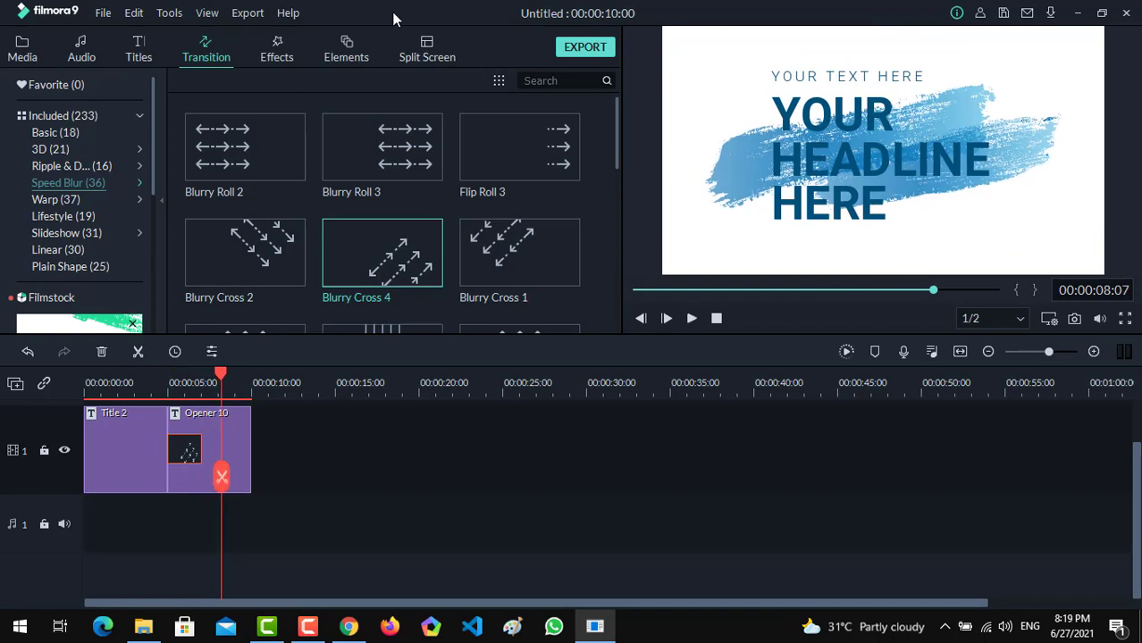
Overlay Element Emoji 1 on a second video track above the Opener 10 clip and preview it.
click(351, 48)
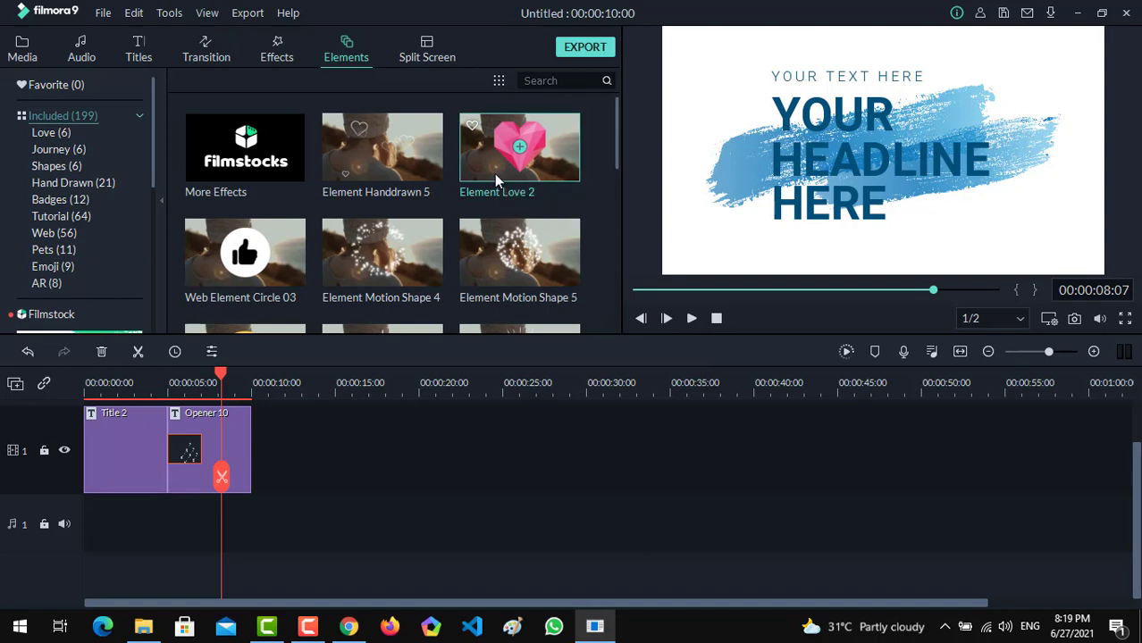
drag(615, 116, 613, 169)
drag(271, 170, 183, 406)
click(184, 385)
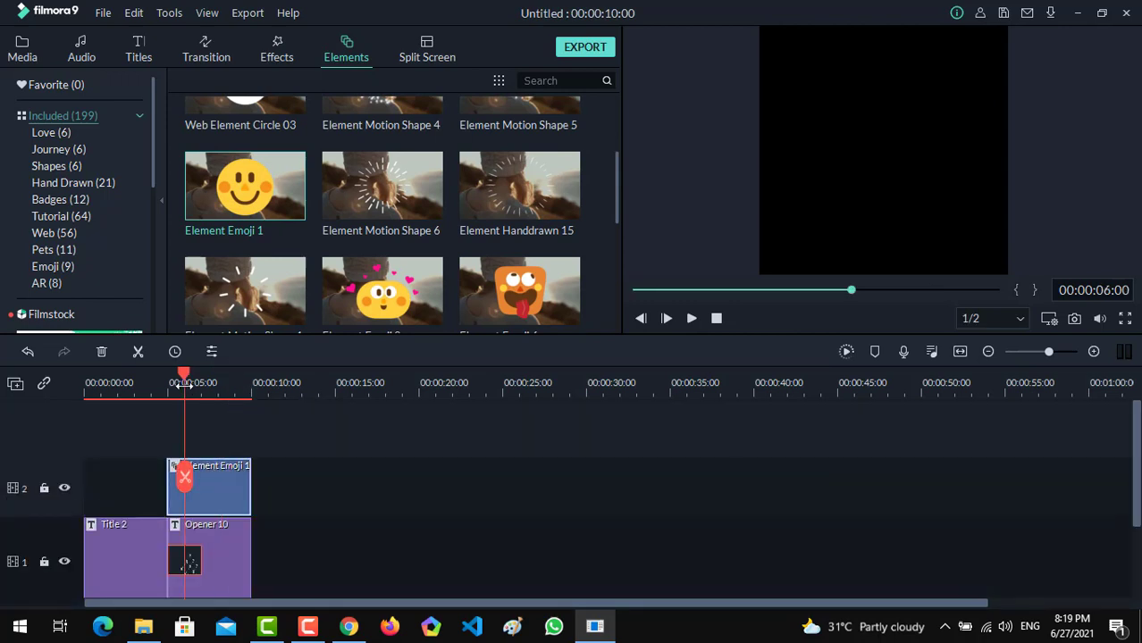
key(space)
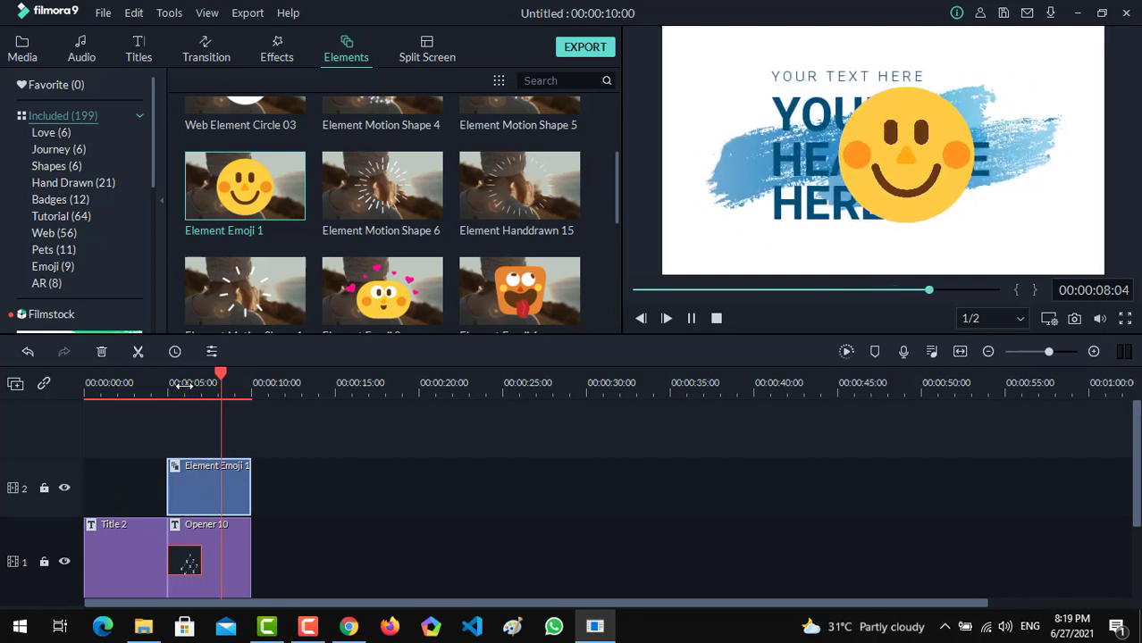
key(space)
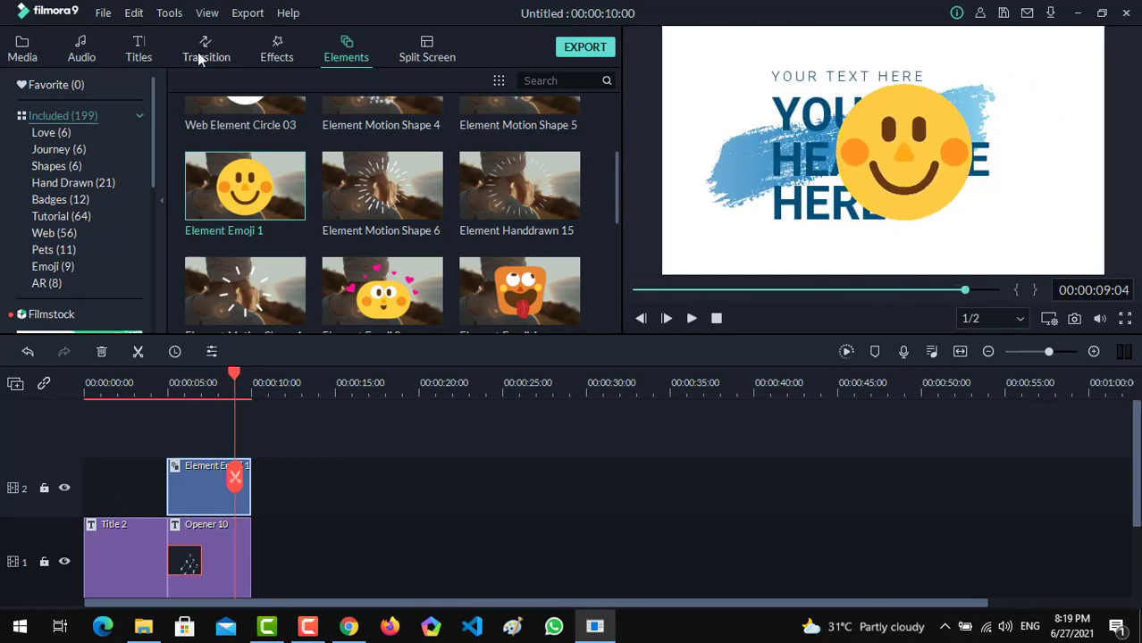
Add the A-GROUP - Verve song from the included audio library to the timeline.
click(79, 49)
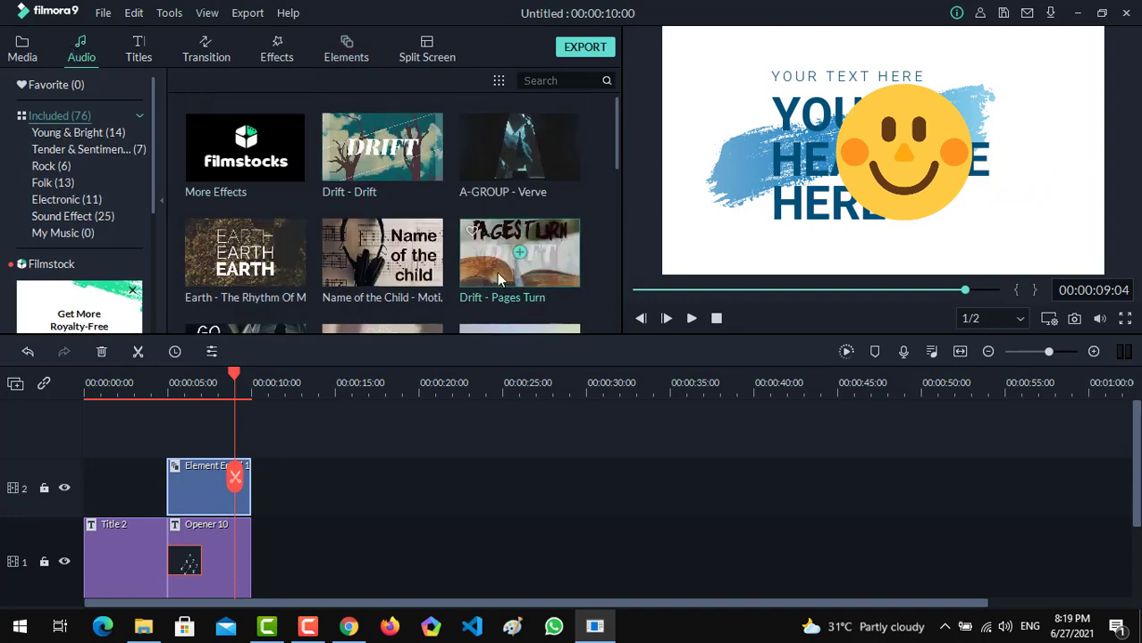
click(507, 156)
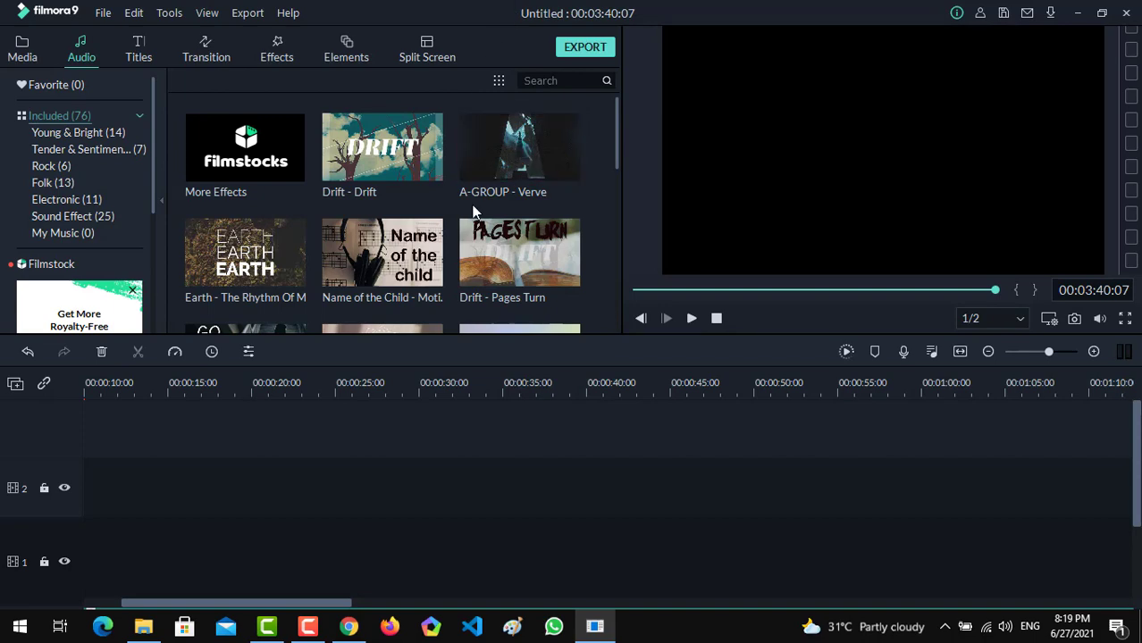
Add the "Since I Started" song to the timeline, and view the local MP4 export settings without exporting.
drag(614, 134, 615, 290)
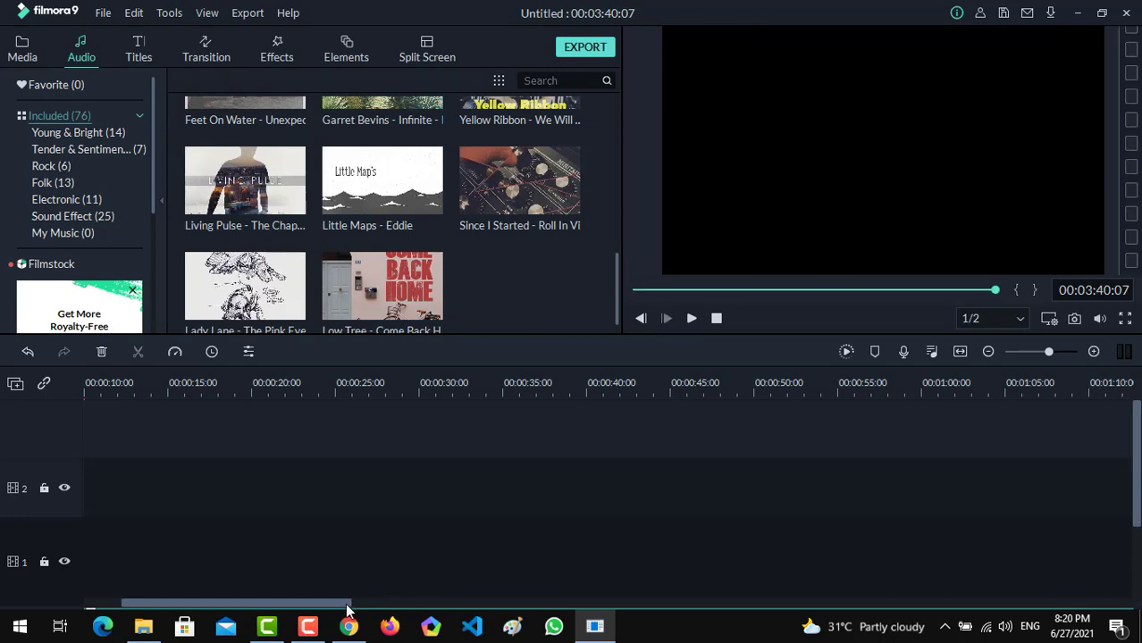
drag(346, 605, 276, 604)
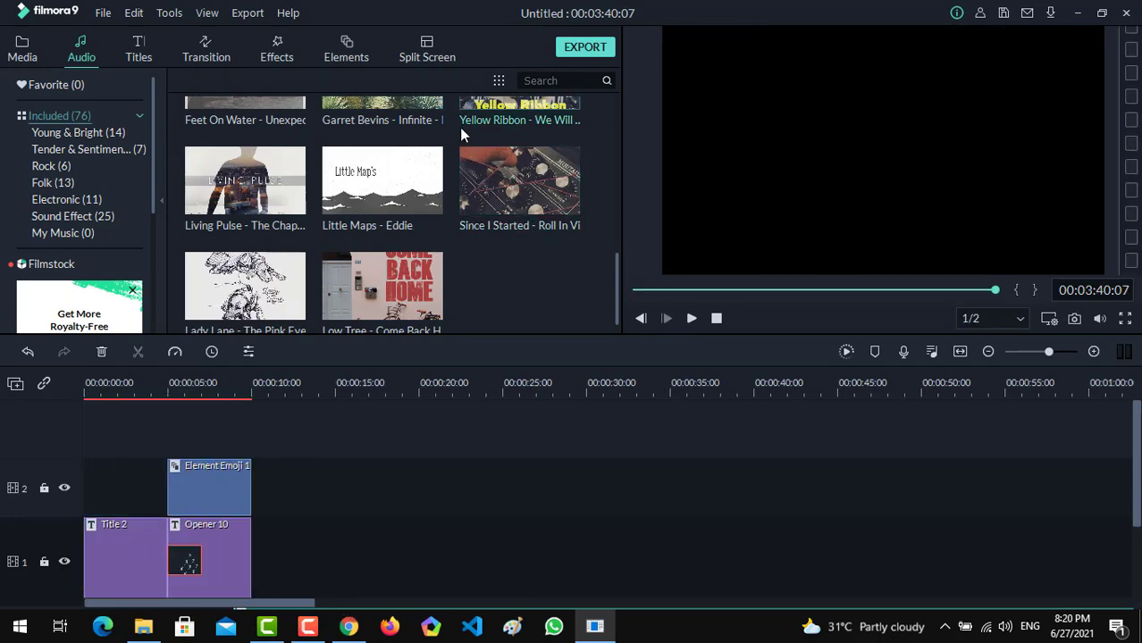
drag(499, 188, 293, 424)
drag(101, 568, 79, 523)
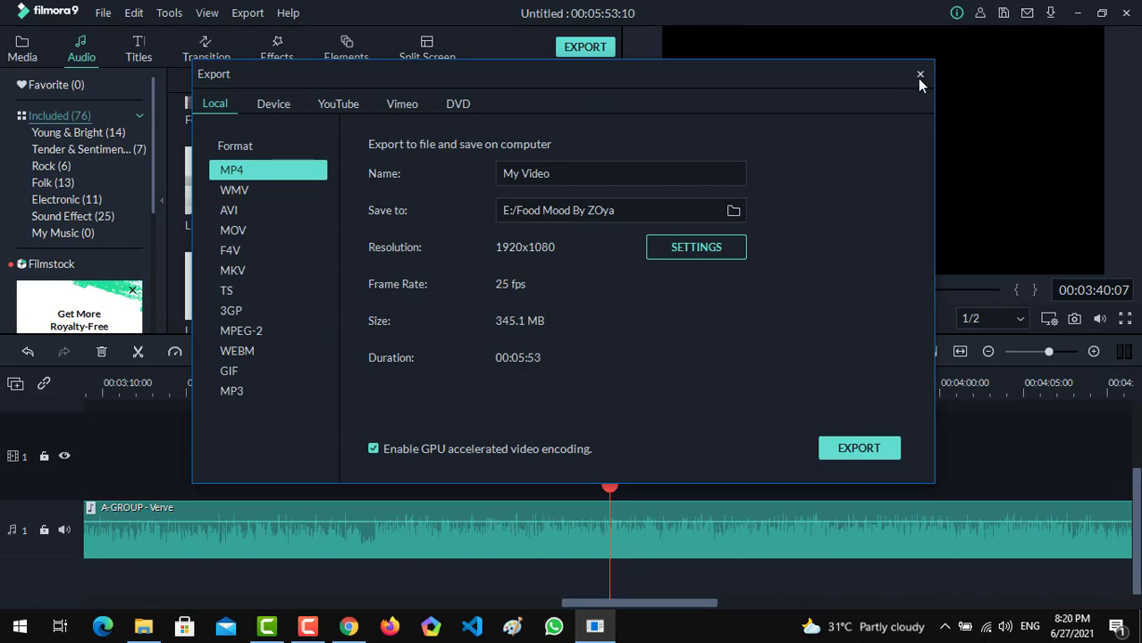
click(920, 76)
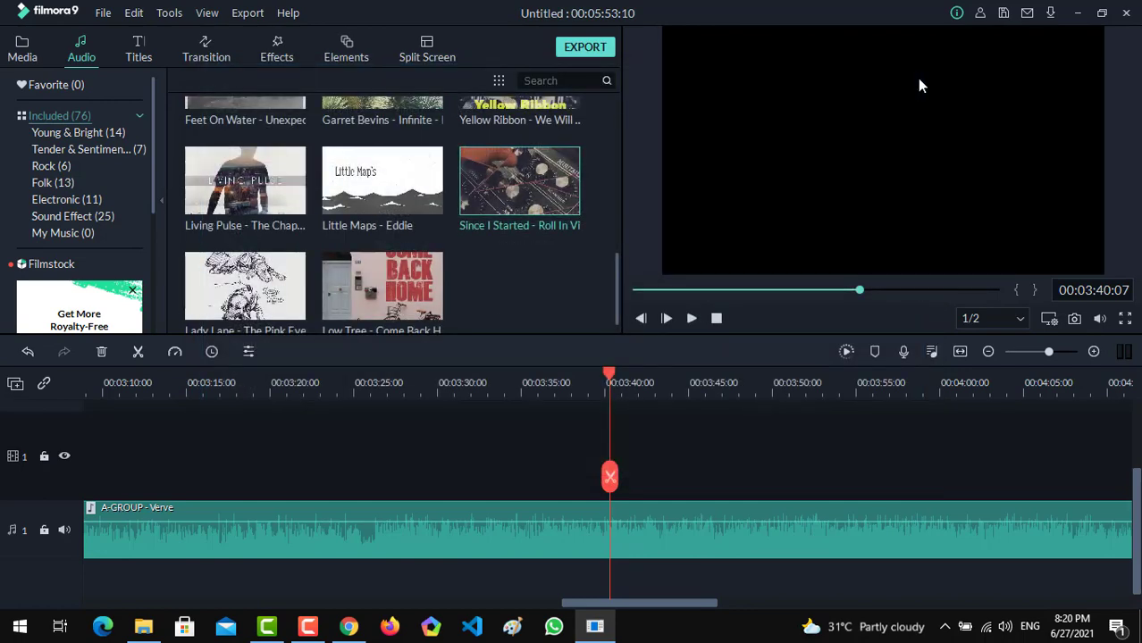